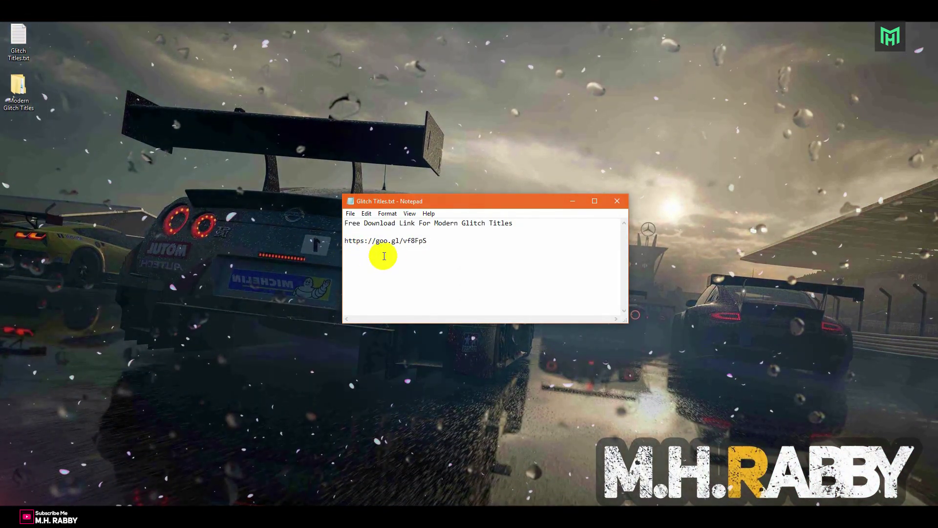
# Select part of the Modern Glitch Titles download link in Notepad
pyautogui.moveTo(429, 240); pyautogui.dragTo(345, 243)
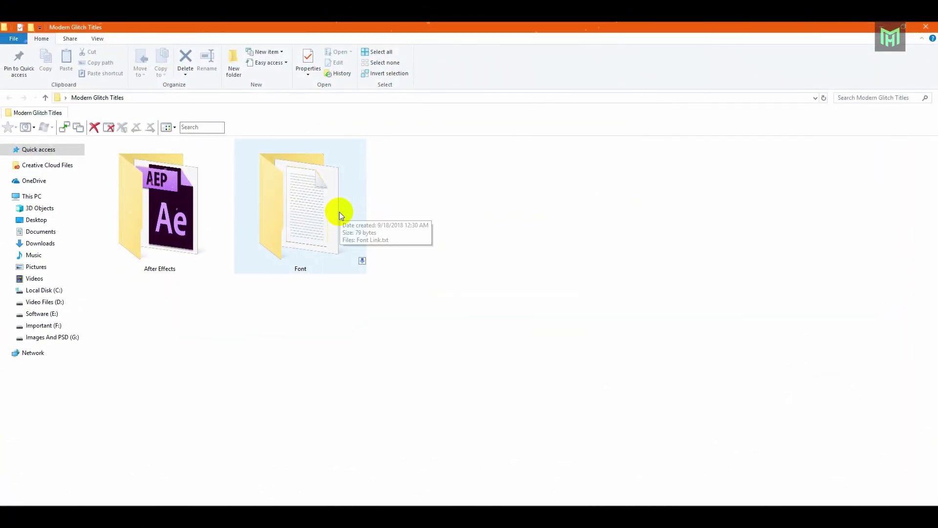
# Select the Source Sans Pro font link in Font Link.txt, then close the file
pyautogui.doubleClick(341, 214)
pyautogui.doubleClick(182, 204)
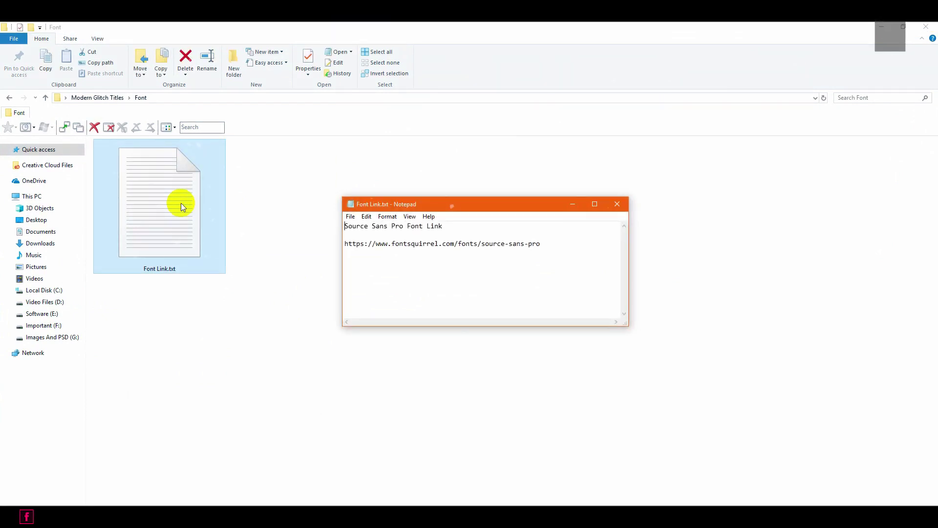
pyautogui.click(344, 244)
pyautogui.moveTo(344, 244); pyautogui.dragTo(539, 253)
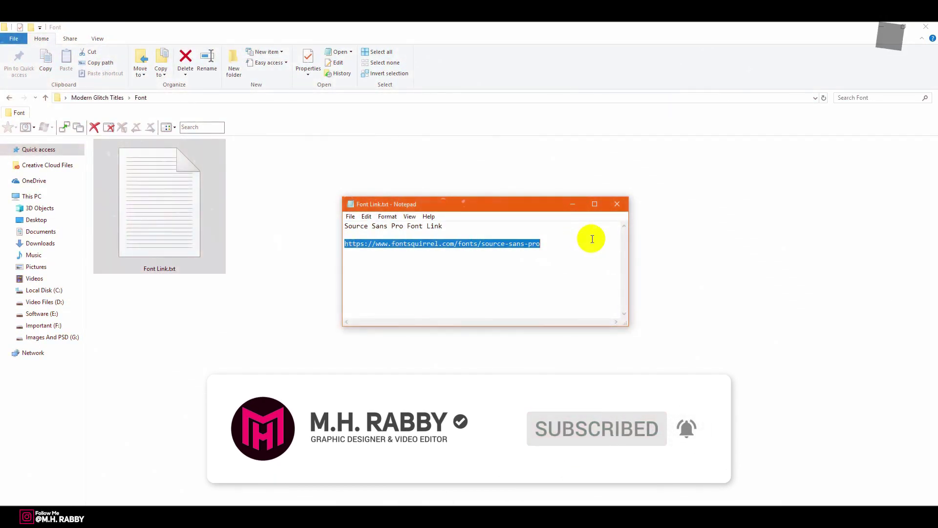
pyautogui.click(617, 203)
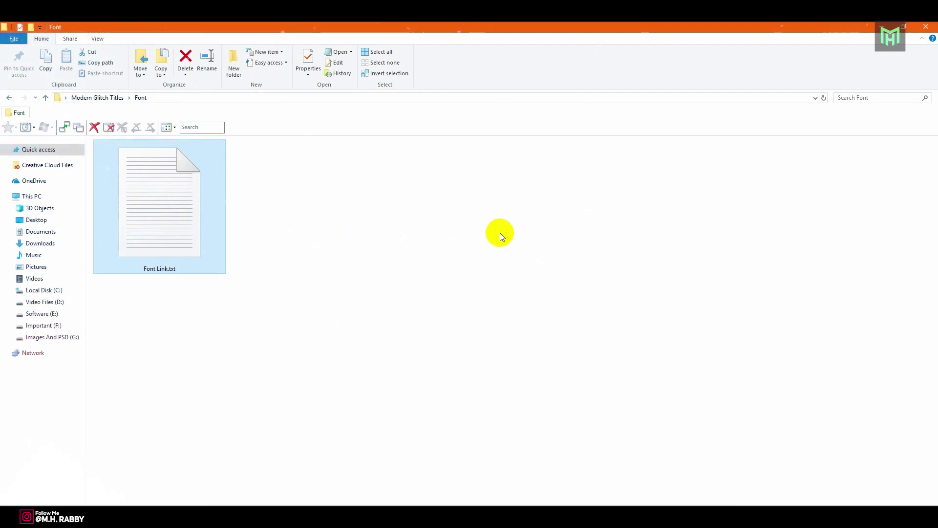
# Open Modern Glitch Titles.aep from the After Effects folder and scrub the Colors animation
pyautogui.hotkey('alt', 'Up')
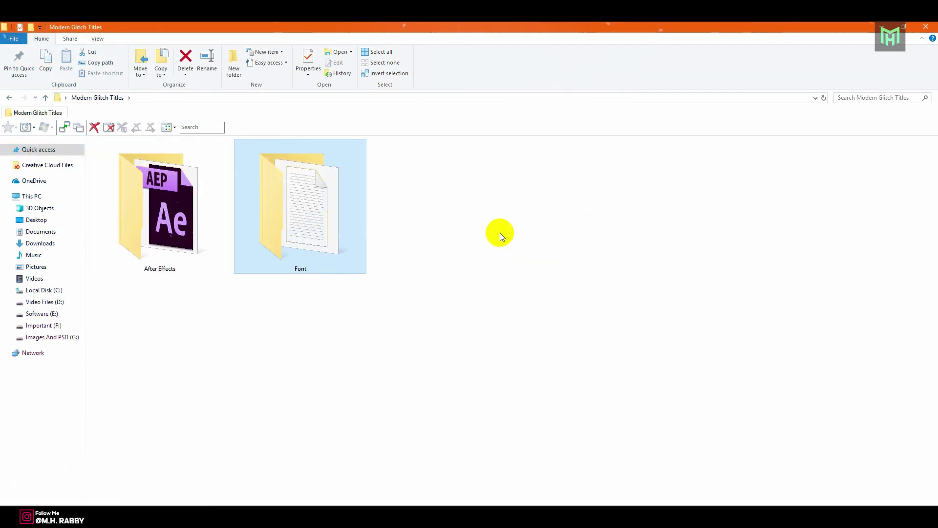
pyautogui.doubleClick(178, 213)
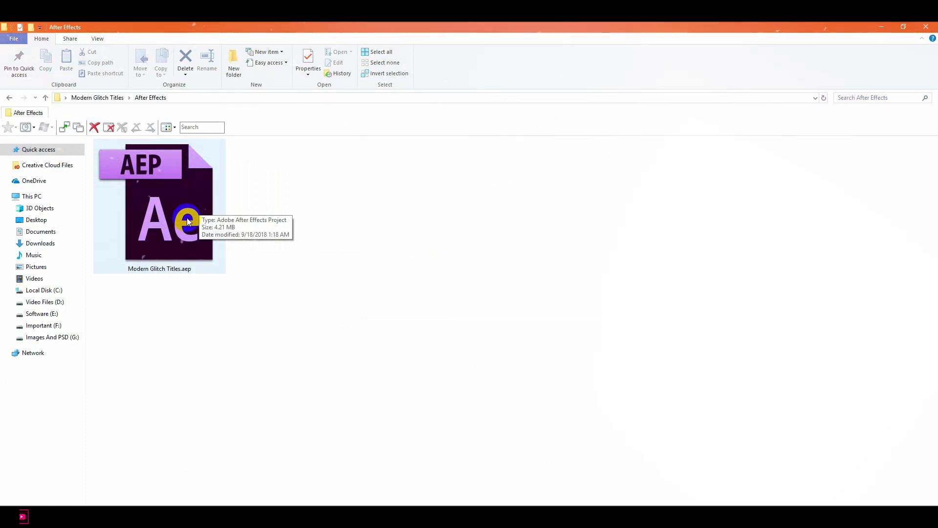
pyautogui.doubleClick(187, 218)
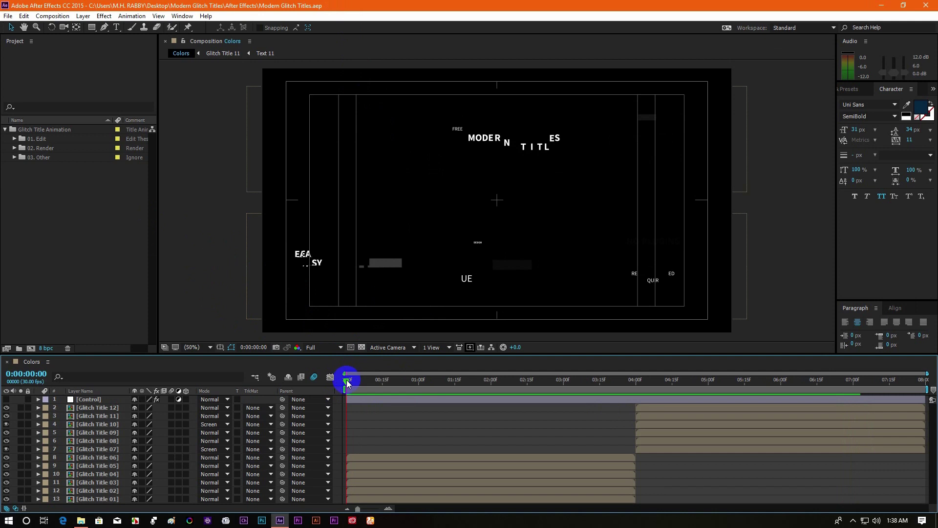
pyautogui.moveTo(348, 385)
pyautogui.mouseDown()
pyautogui.moveTo(379, 382)
pyautogui.moveTo(342, 389)
pyautogui.mouseUp()
# Preview the Colors title animations, then import Bike.mp4 into the Project panel
pyautogui.press('space')
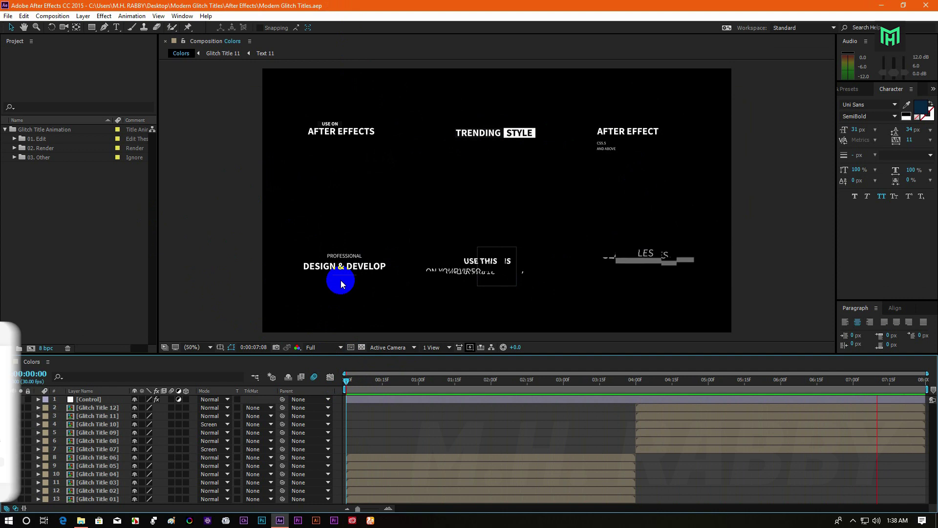
pyautogui.click(357, 376)
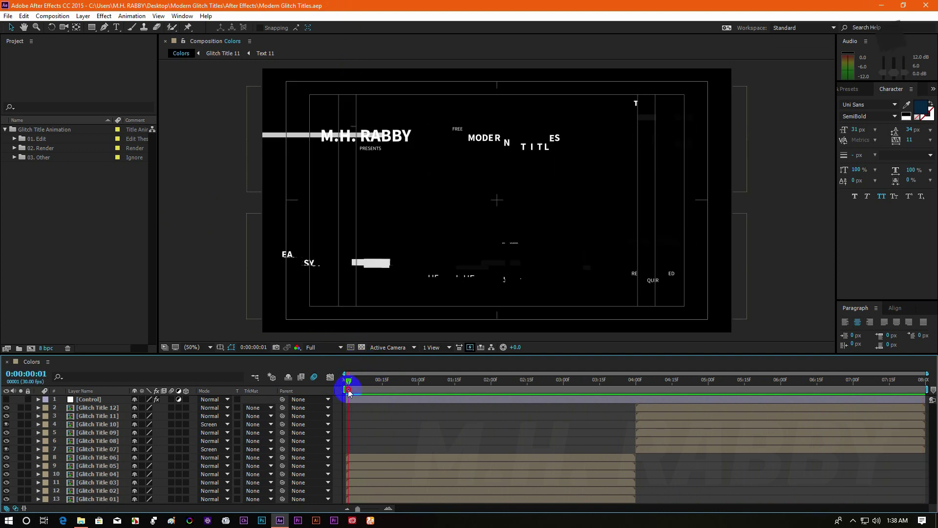
pyautogui.click(769, 373)
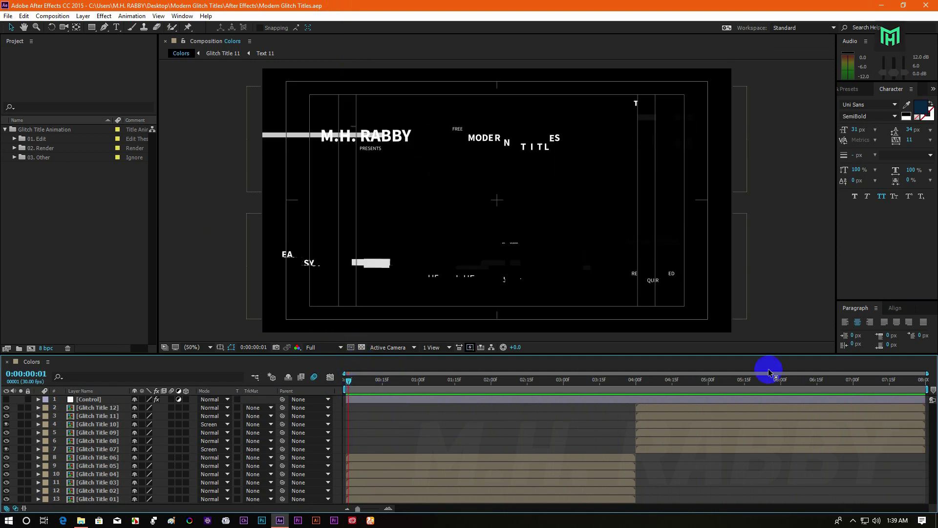
pyautogui.moveTo(777, 378); pyautogui.dragTo(67, 260)
pyautogui.click(67, 260)
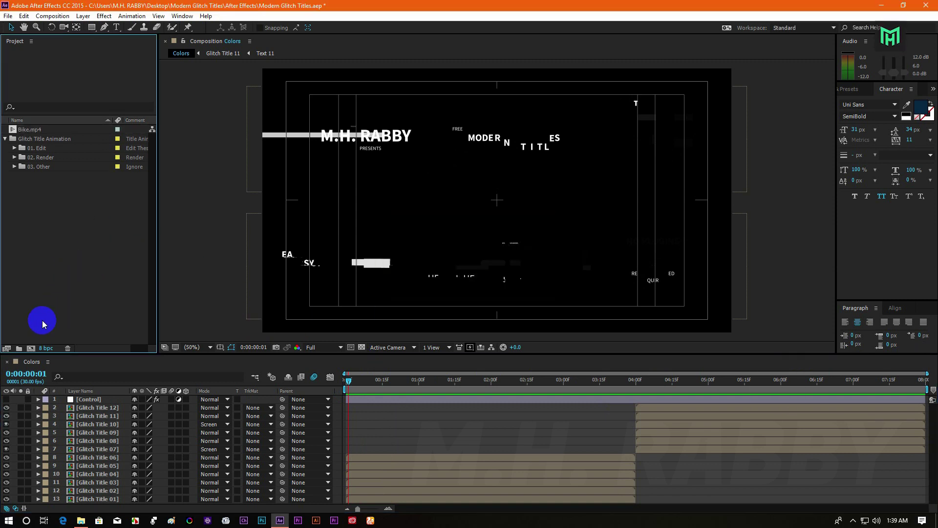
pyautogui.click(30, 348)
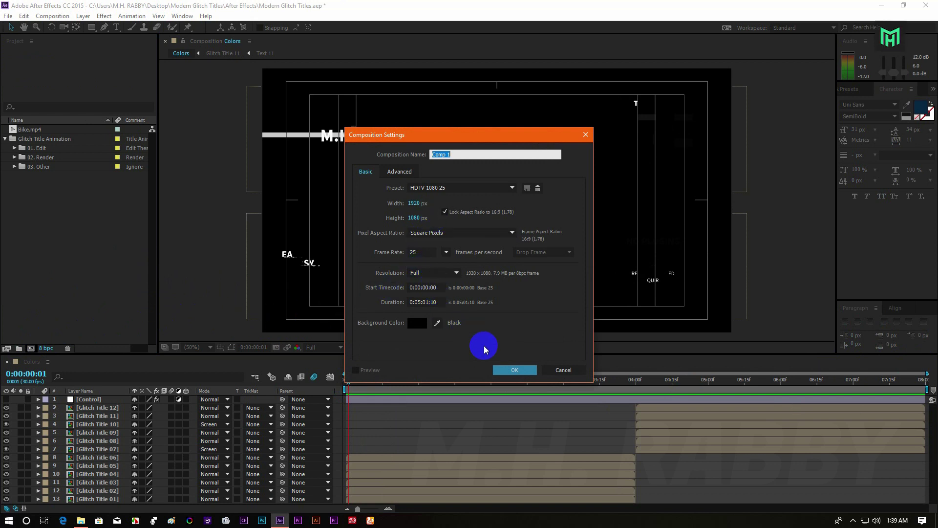
# Create Comp 1 at 1920×1080 with Bike.mp4 as its layer, scaled to 75%
pyautogui.click(420, 303)
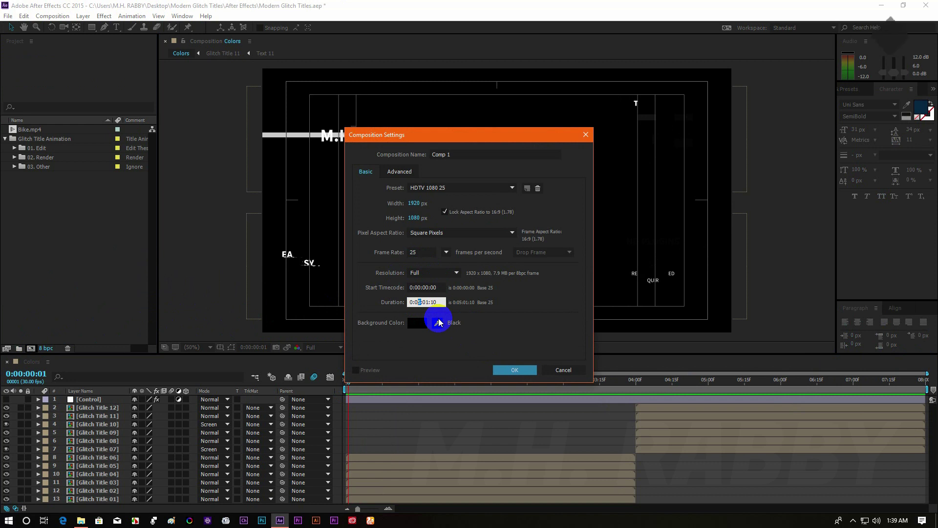
pyautogui.press('Return')
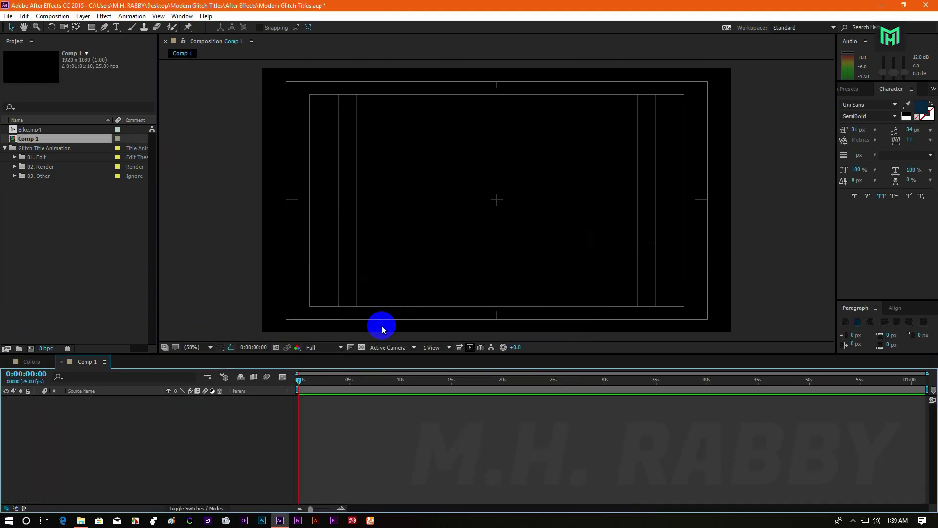
pyautogui.moveTo(20, 131); pyautogui.dragTo(119, 414)
pyautogui.press('s')
pyautogui.moveTo(201, 406)
pyautogui.mouseDown()
pyautogui.moveTo(191, 416)
pyautogui.moveTo(195, 406)
pyautogui.mouseUp()
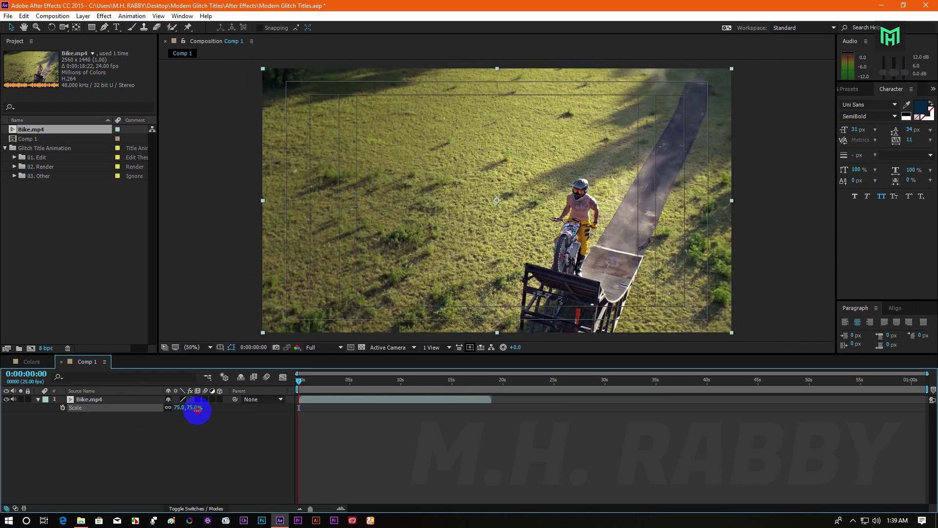
pyautogui.click(195, 447)
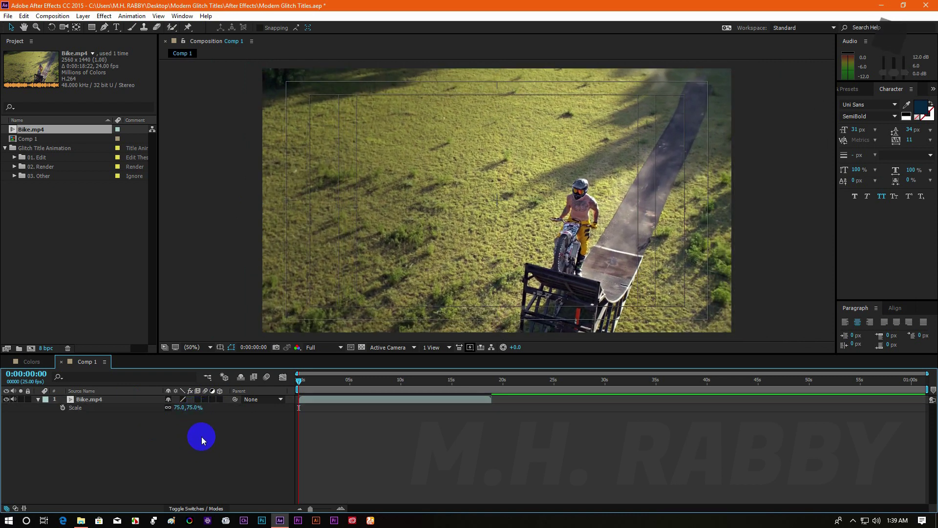
pyautogui.click(358, 380)
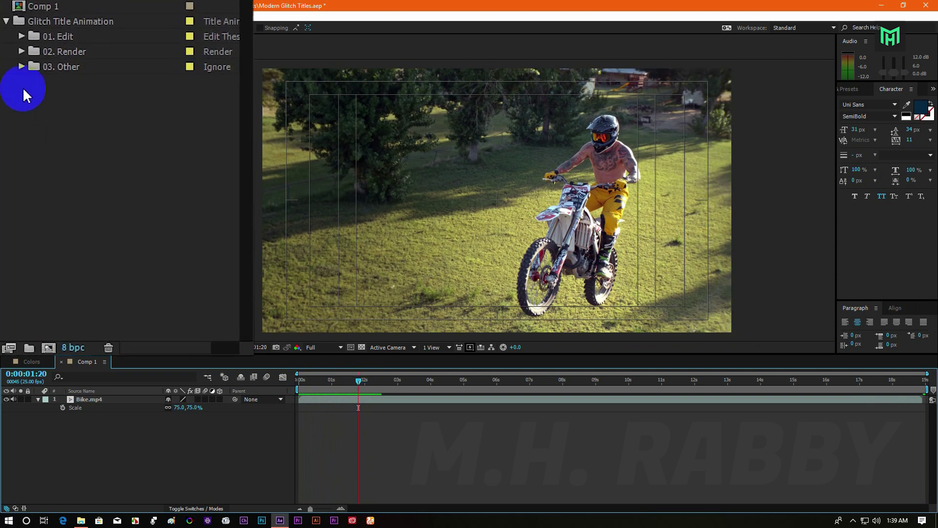
# Place Glitch Title 01 from the 02. Render folder above Bike.mp4 in Comp 1, then preview it
pyautogui.click(21, 52)
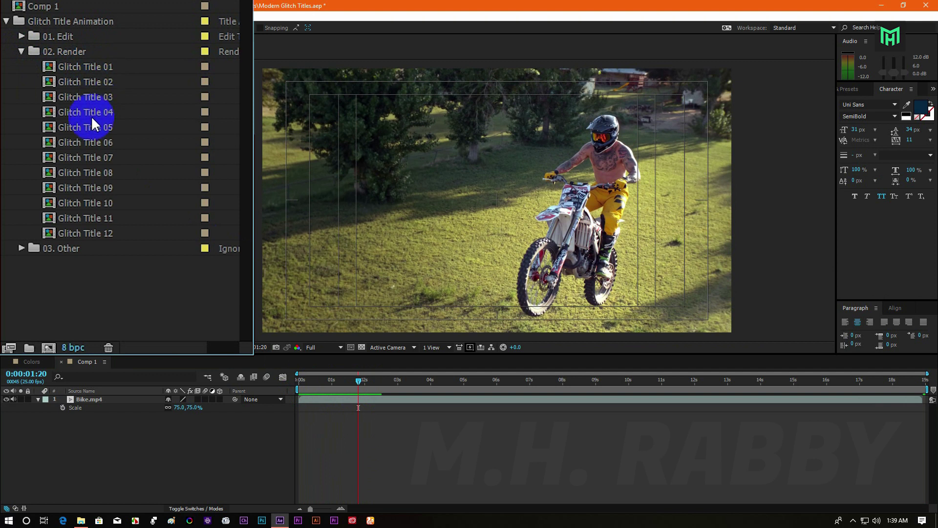
pyautogui.click(95, 65)
pyautogui.moveTo(95, 65); pyautogui.dragTo(115, 402)
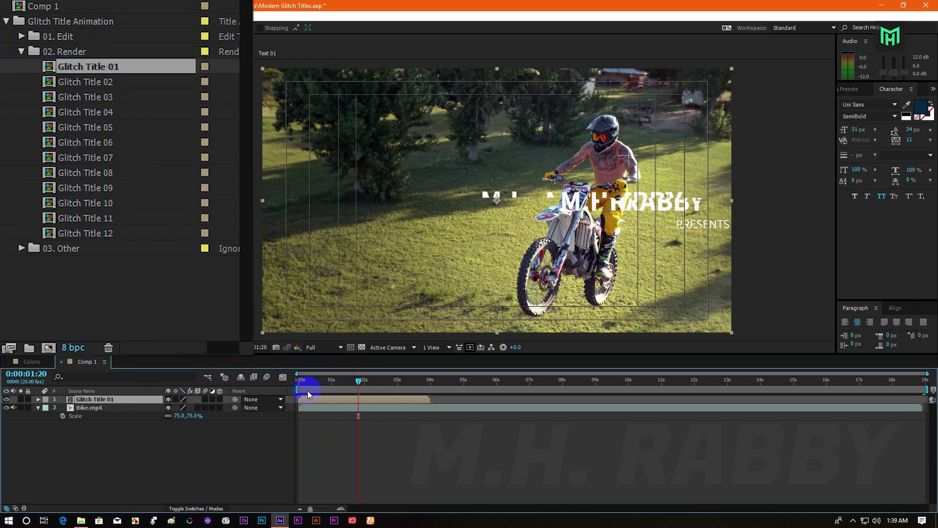
pyautogui.moveTo(324, 382); pyautogui.dragTo(281, 391)
pyautogui.press('space')
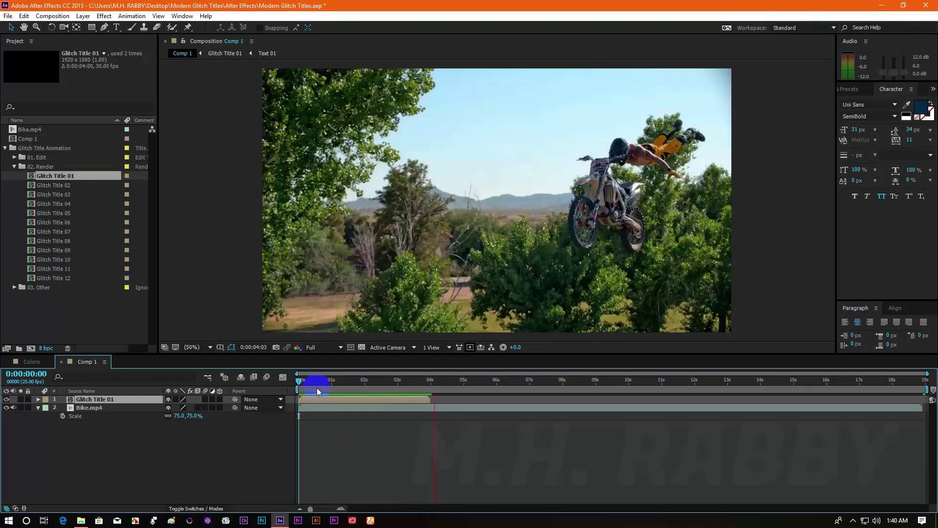
pyautogui.click(317, 389)
pyautogui.press('space')
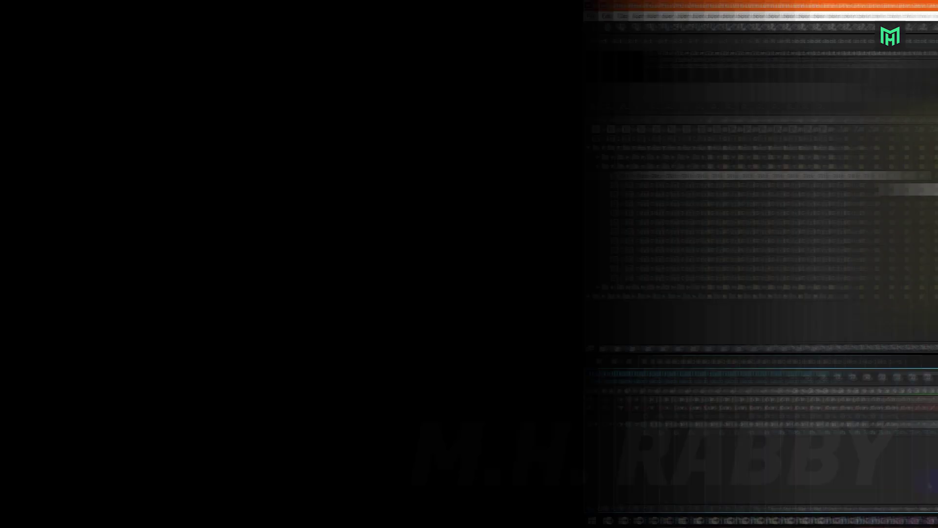
pyautogui.click(345, 481)
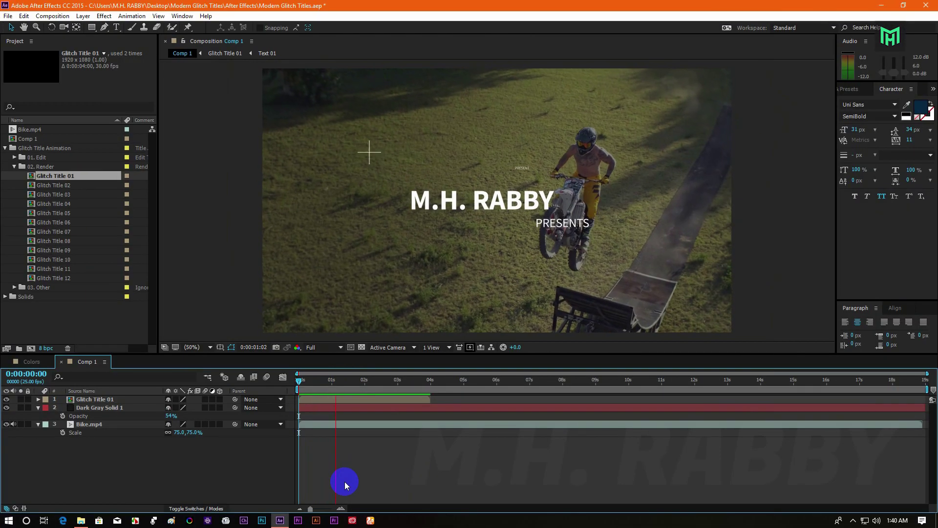
# Add Glitch Title 02 to Comp 1 starting near 04s after Title 01, then preview
pyautogui.moveTo(410, 382); pyautogui.dragTo(427, 385)
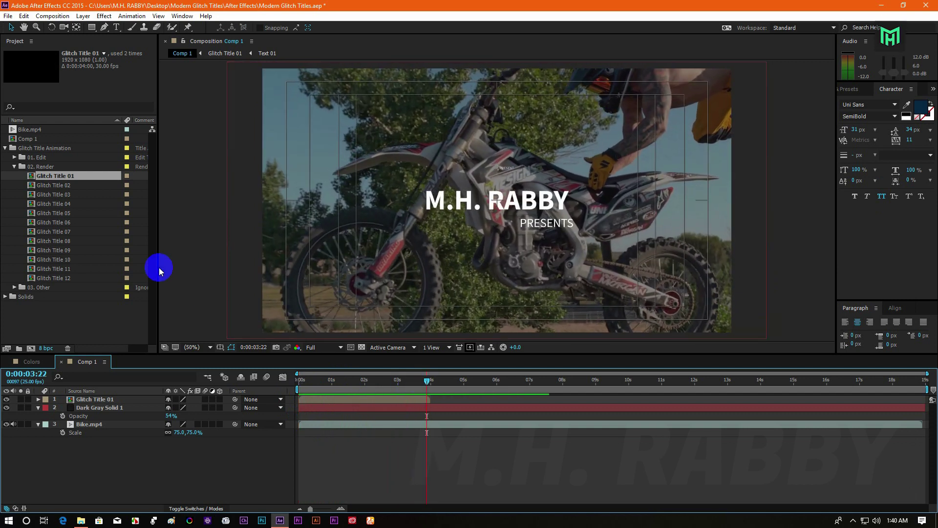
pyautogui.moveTo(65, 189); pyautogui.dragTo(125, 402)
pyautogui.moveTo(336, 408); pyautogui.dragTo(469, 414)
pyautogui.press('space')
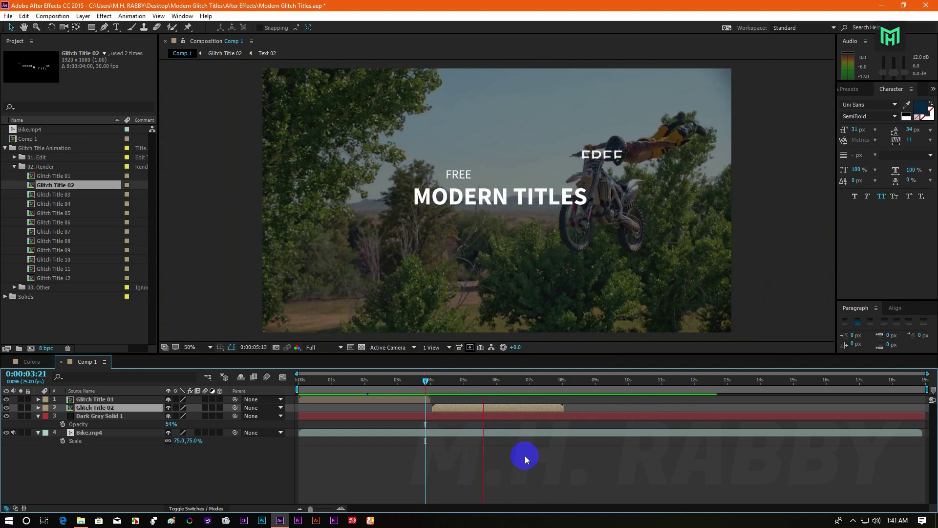
pyautogui.moveTo(537, 379); pyautogui.dragTo(555, 386)
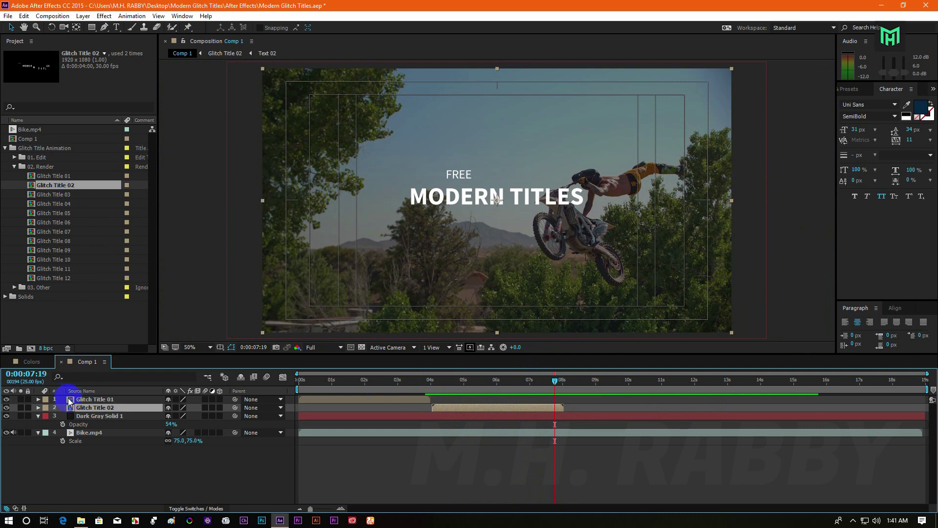
pyautogui.click(359, 383)
pyautogui.press('space')
pyautogui.press('space')
# Open the nested Text 02 composition inside Glitch Title 02 and locate where its text shows
pyautogui.doubleClick(105, 408)
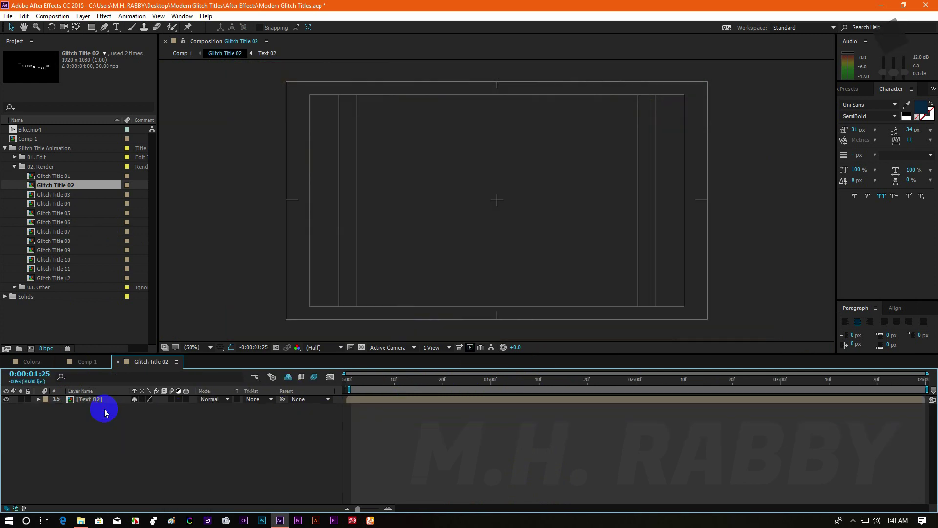
pyautogui.doubleClick(89, 400)
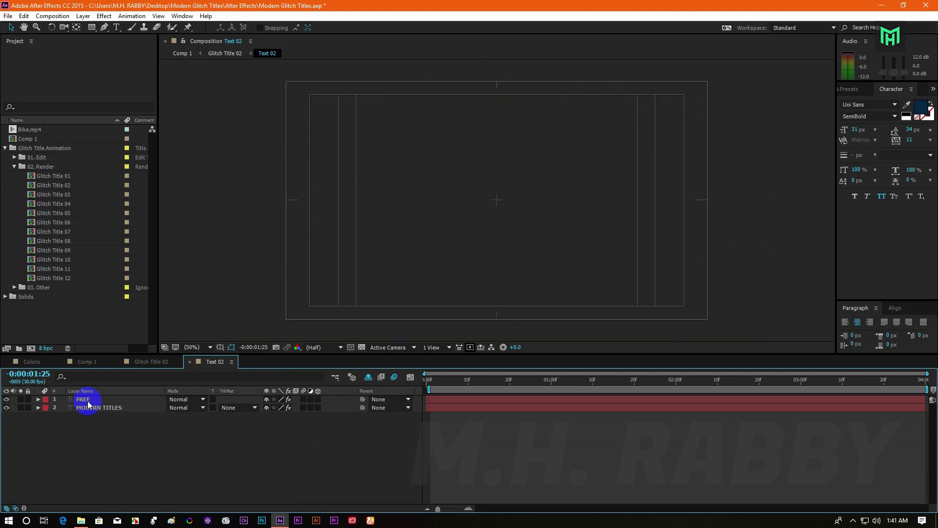
pyautogui.moveTo(452, 380); pyautogui.dragTo(576, 380)
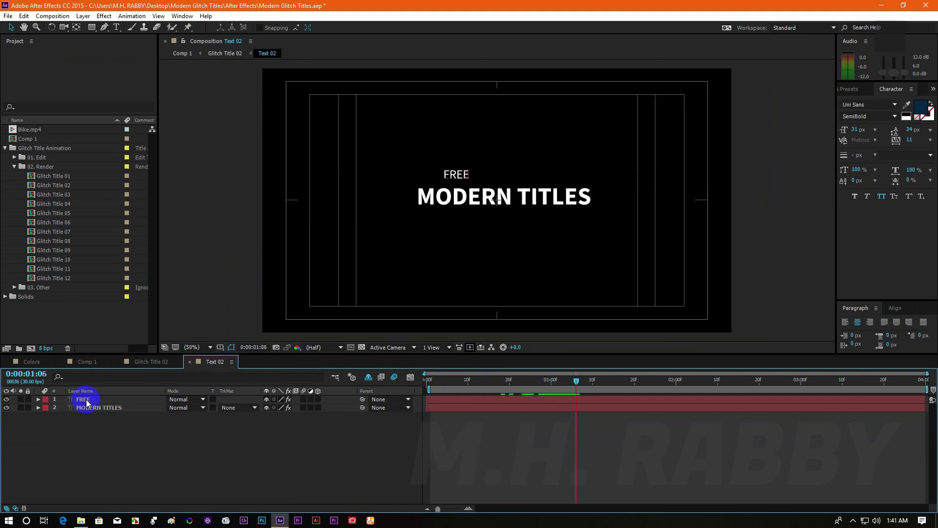
pyautogui.click(87, 361)
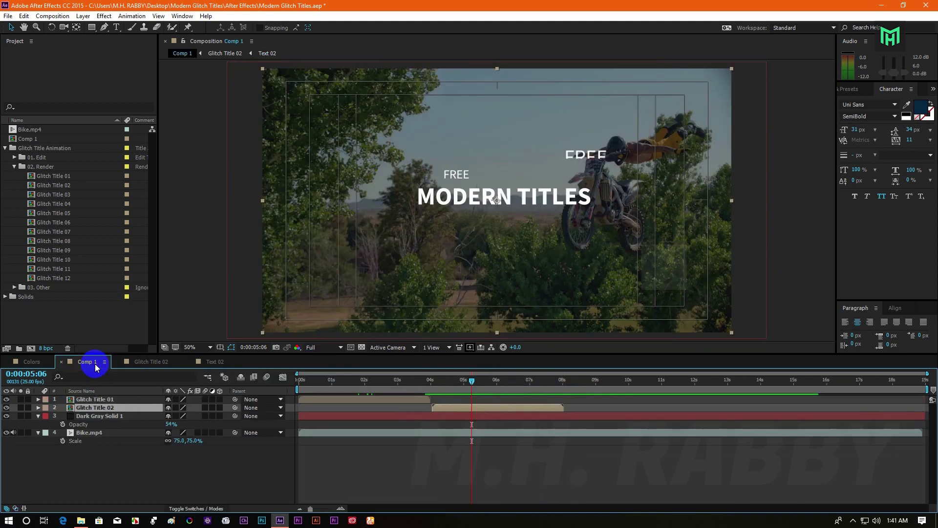
pyautogui.moveTo(497, 383); pyautogui.dragTo(500, 381)
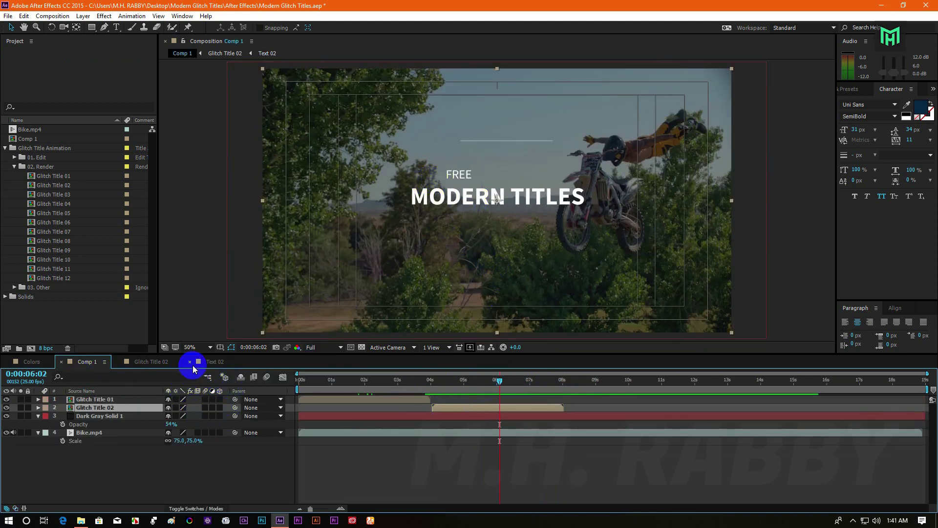
pyautogui.click(215, 362)
# Change the FREE line to TEXT and MODERN TITLES to YOUR TEXT
pyautogui.doubleClick(92, 400)
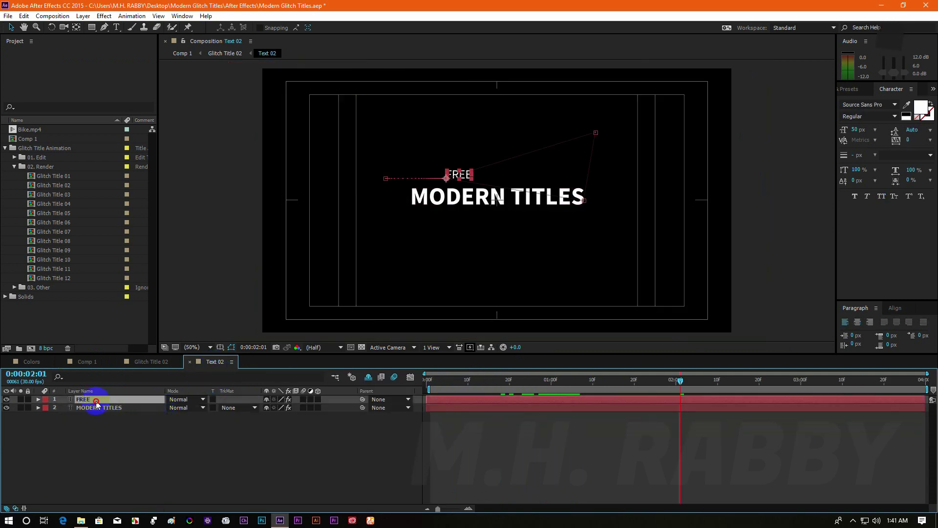
pyautogui.write('TEXT')
pyautogui.doubleClick(129, 408)
pyautogui.write('YOUR TEXT')
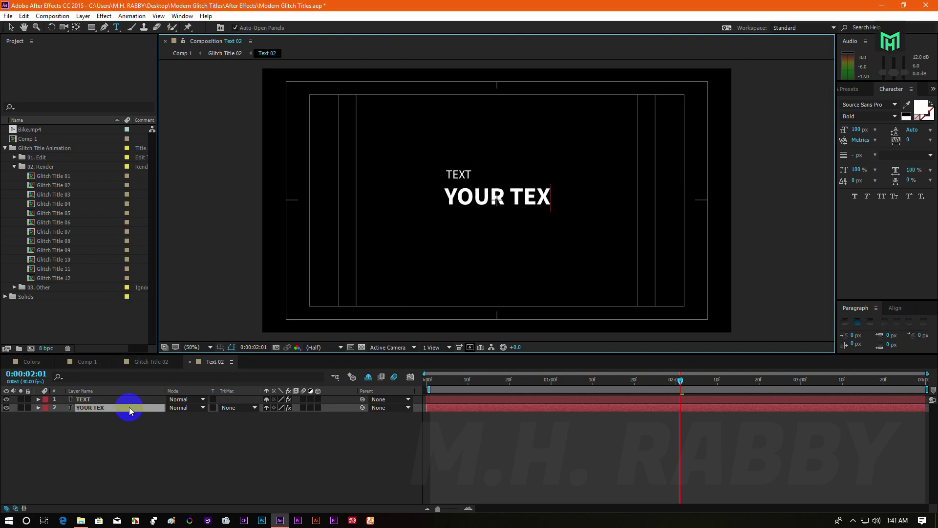
pyautogui.click(175, 444)
# Close the Text 02 and Glitch Title 02 tabs and preview Comp 1 from the start
pyautogui.click(190, 362)
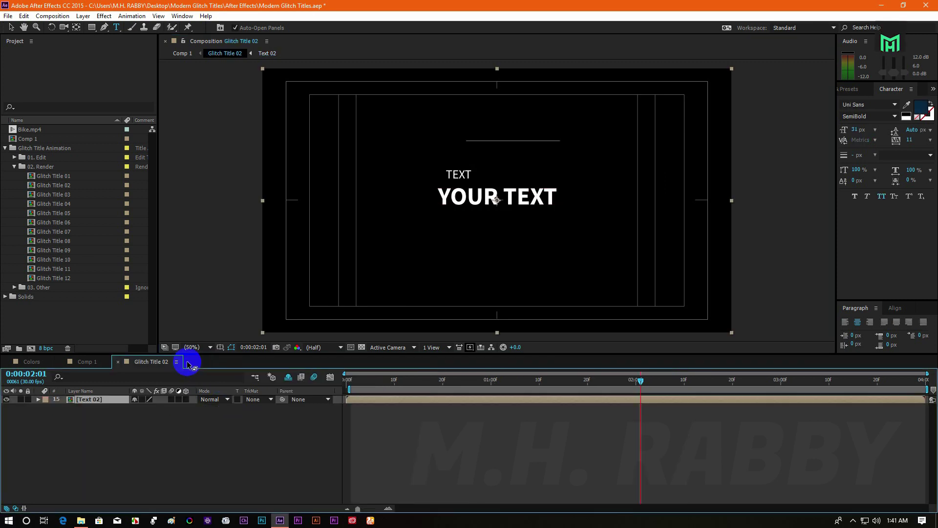
pyautogui.click(120, 362)
pyautogui.moveTo(434, 387); pyautogui.dragTo(299, 381)
pyautogui.press('space')
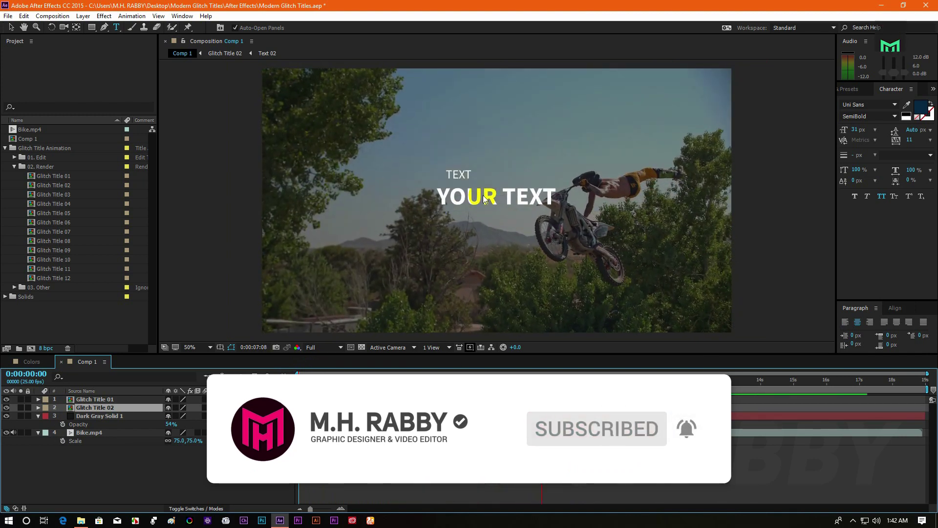
pyautogui.moveTo(492, 380); pyautogui.dragTo(430, 386)
pyautogui.press('space')
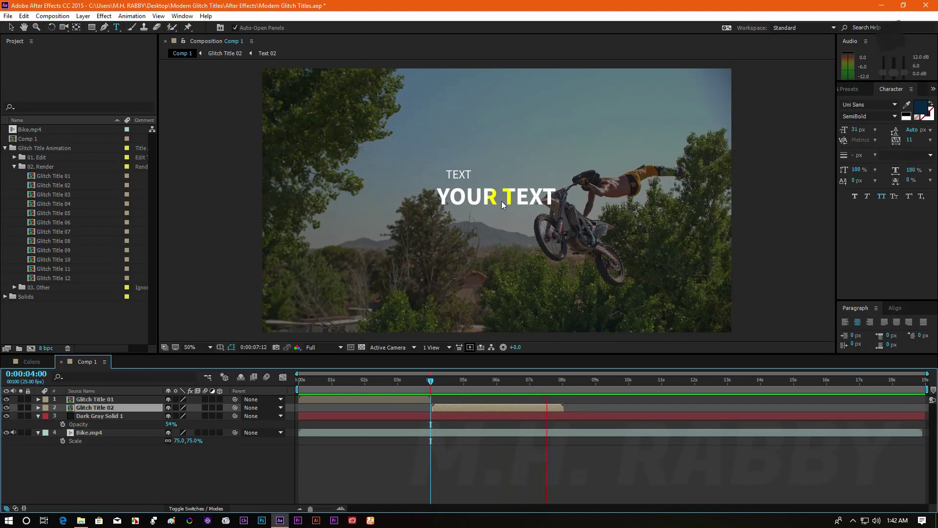
pyautogui.click(439, 381)
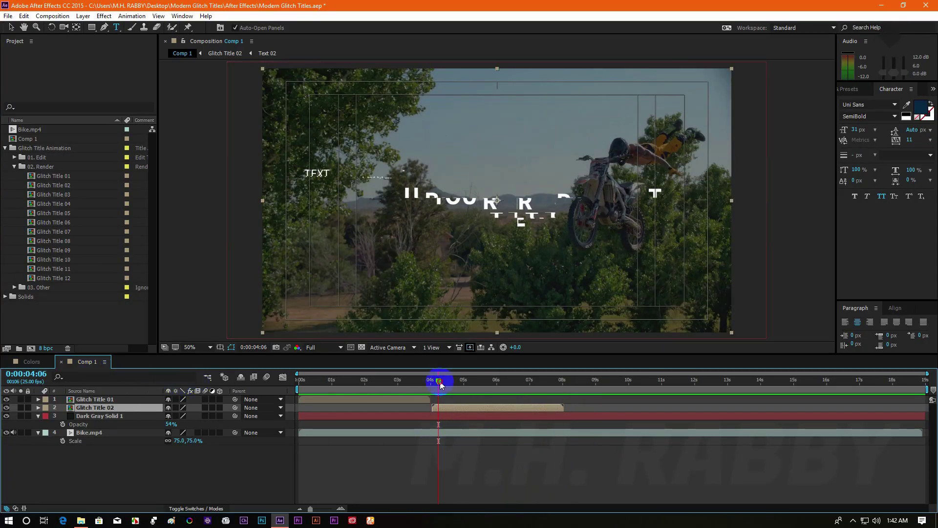
pyautogui.press('space')
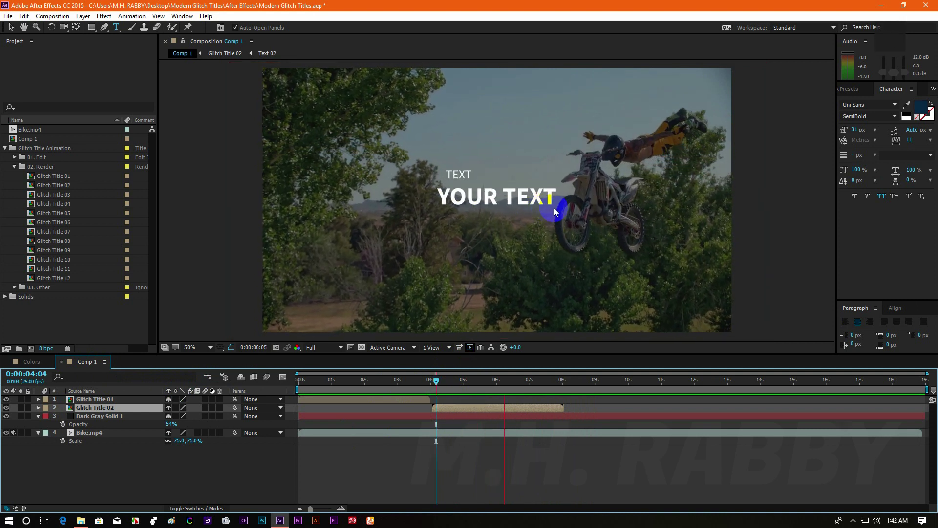
pyautogui.moveTo(540, 379); pyautogui.dragTo(553, 382)
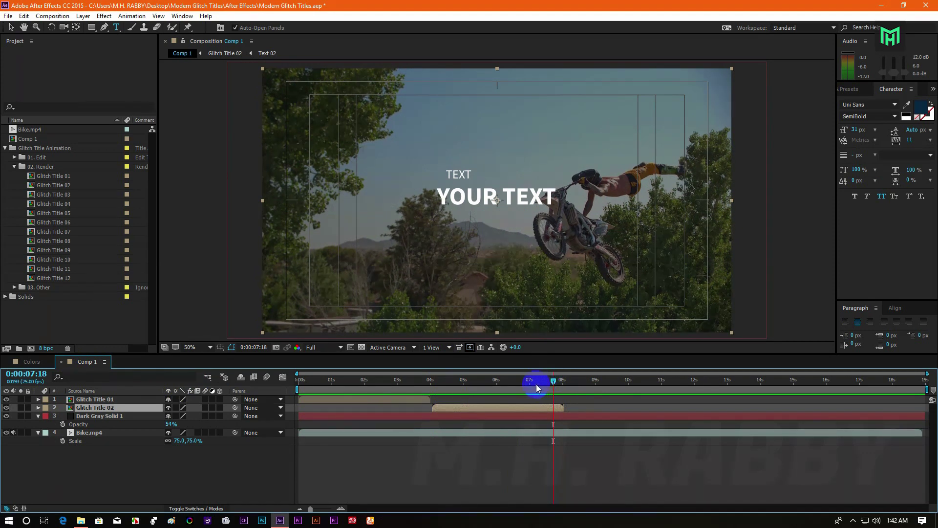
pyautogui.click(32, 362)
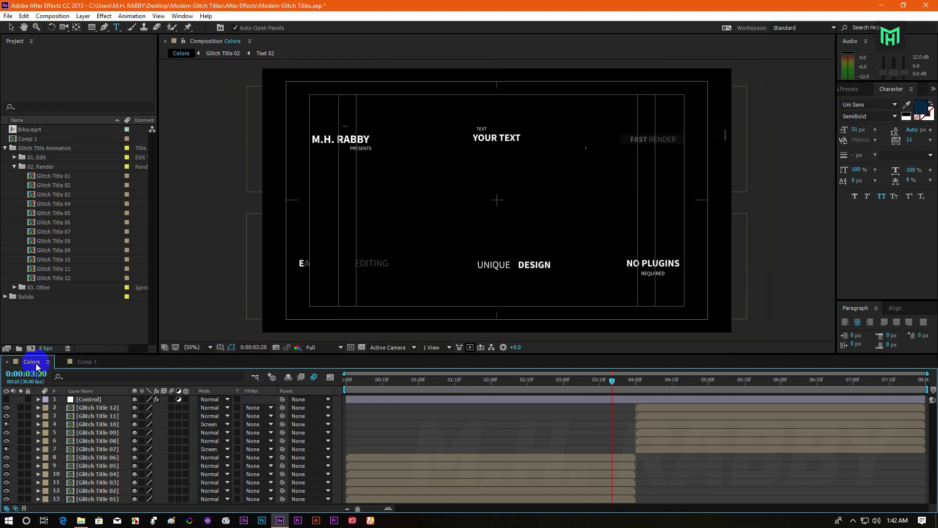
# Set the Control layer's Text Color effect to red DF1818
pyautogui.click(38, 399)
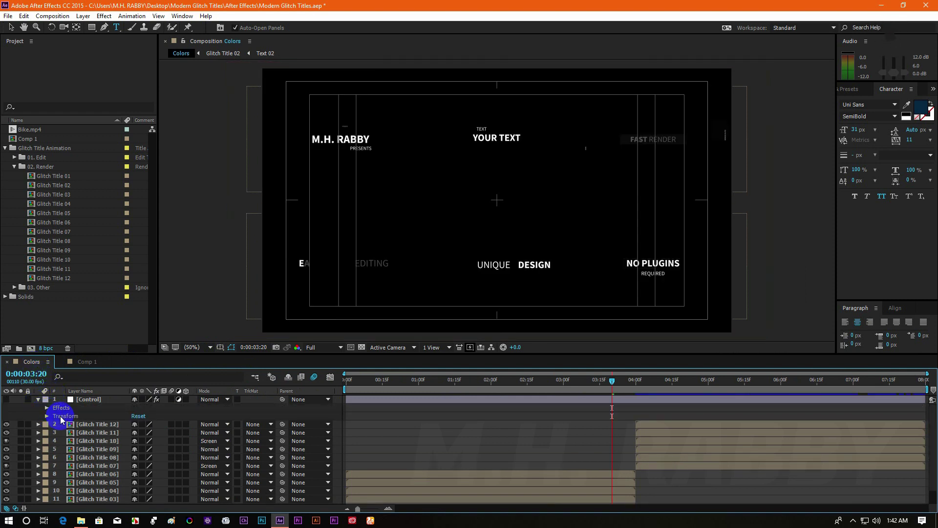
pyautogui.click(47, 408)
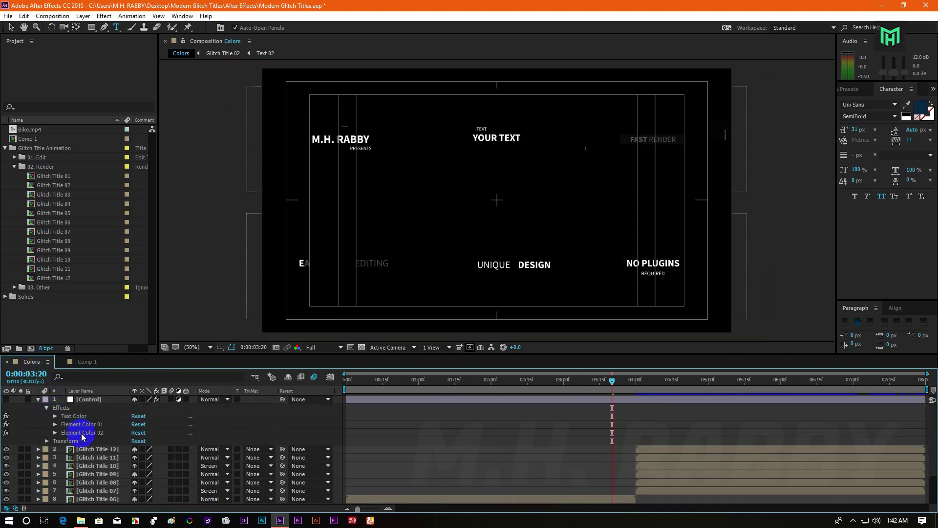
pyautogui.click(55, 417)
pyautogui.click(137, 425)
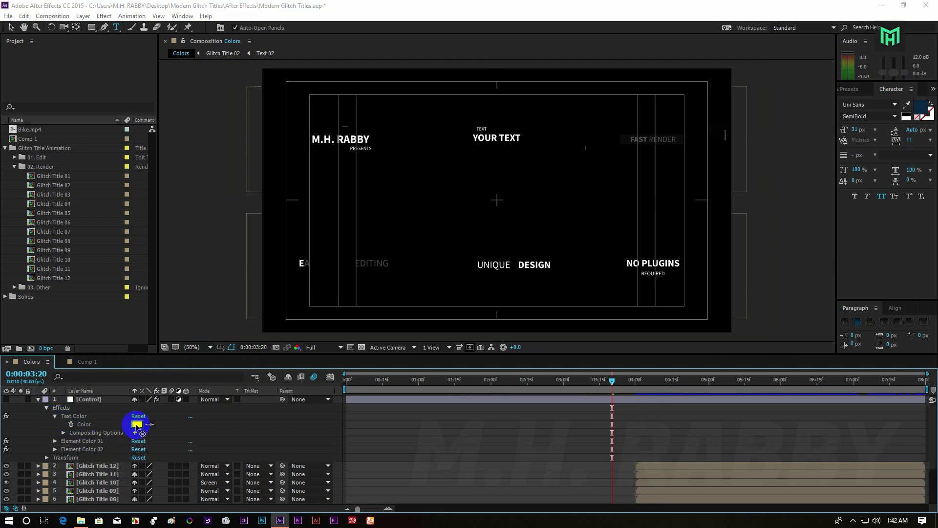
pyautogui.moveTo(601, 369); pyautogui.dragTo(619, 346)
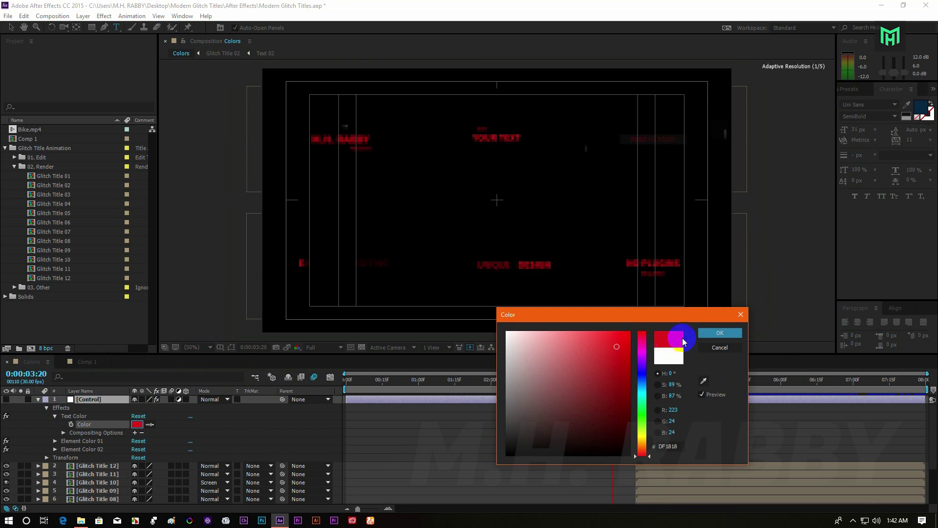